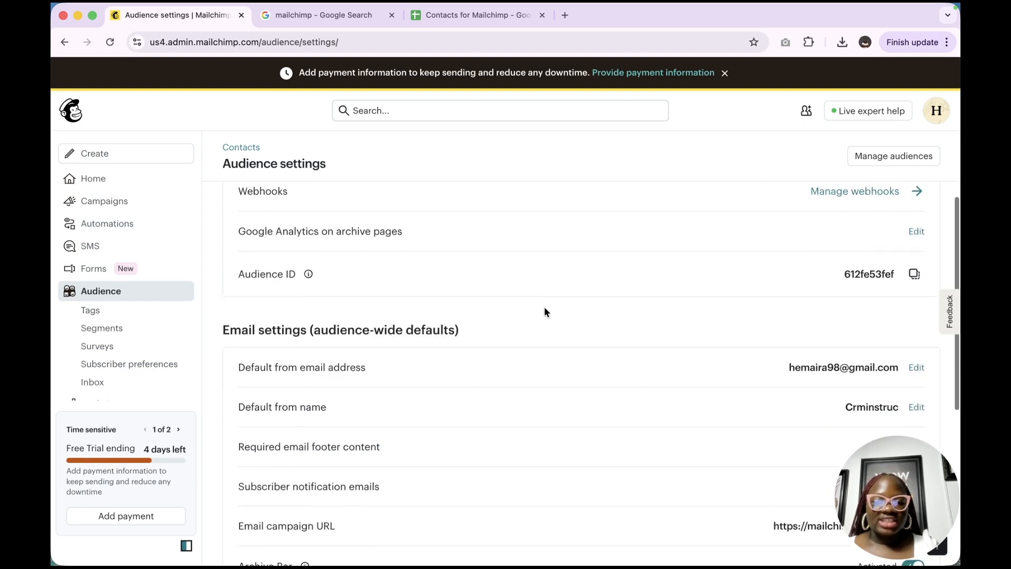
Append 'tor' to the audience name Crminstruc and save it as Crminstructor
scroll(544, 311, up, 5)
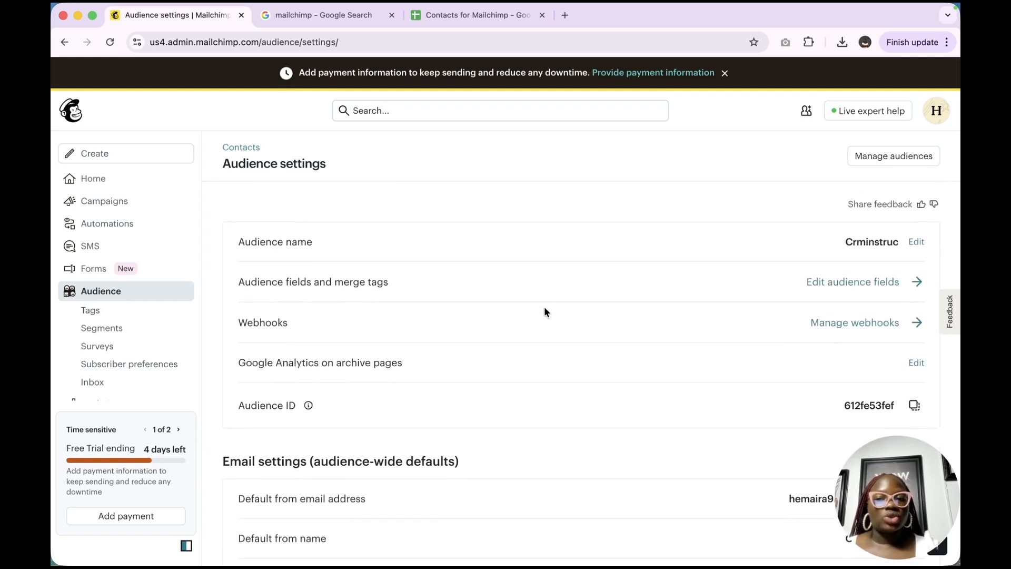
click(917, 242)
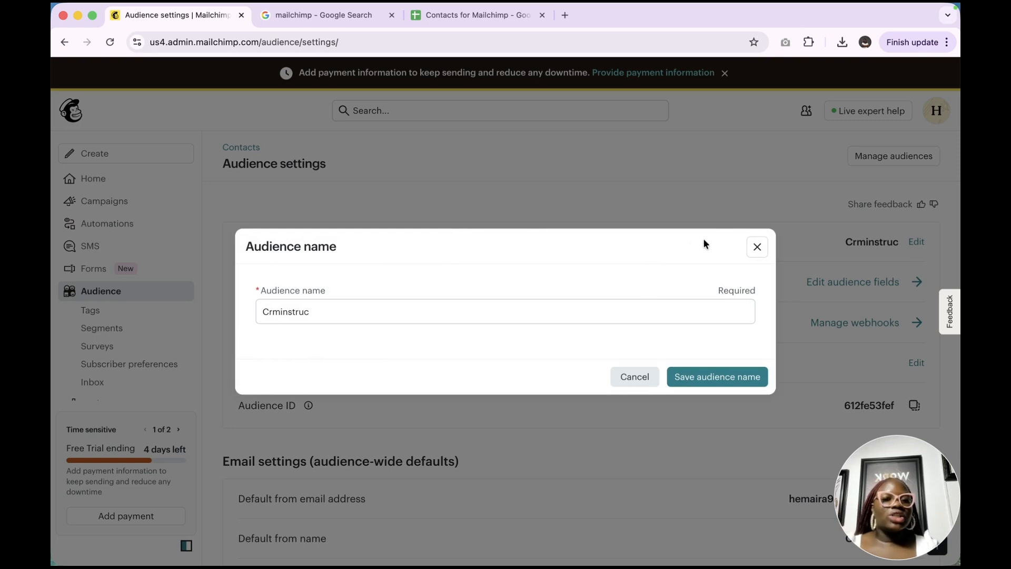
click(758, 250)
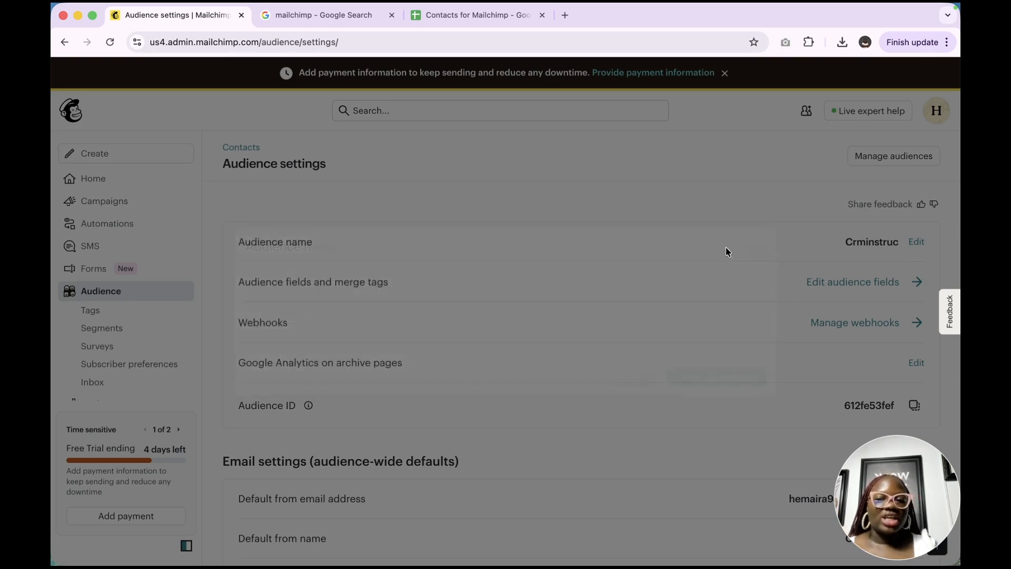
click(918, 243)
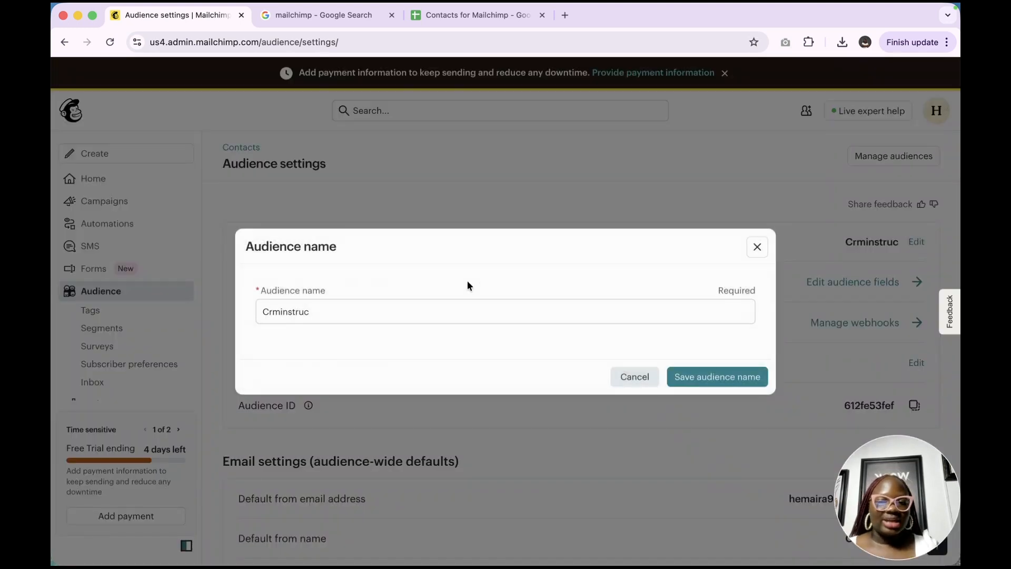
text(tor)
click(702, 388)
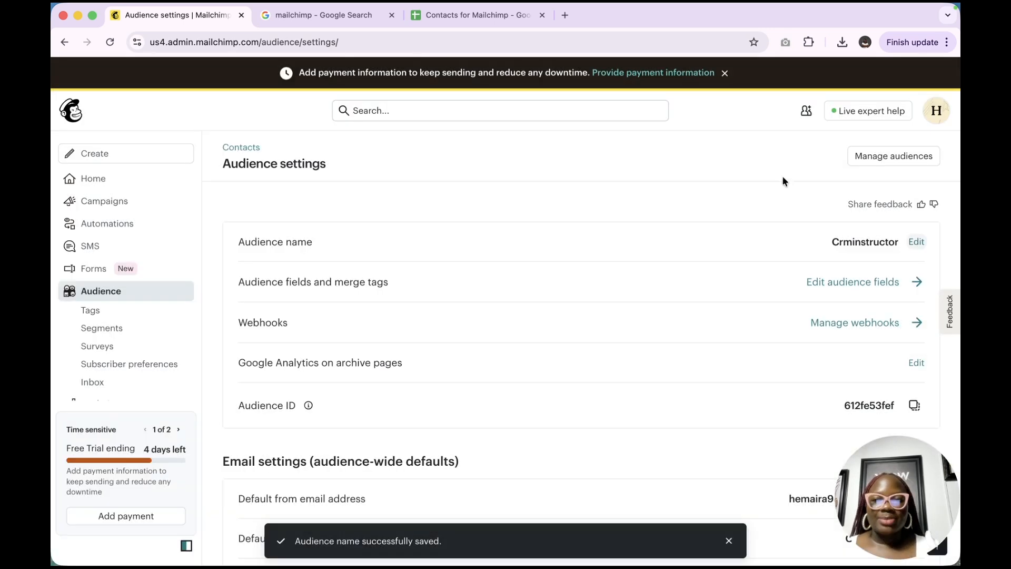
Go to Manage audiences, which lists only Crminstructor with 23 contacts
click(897, 154)
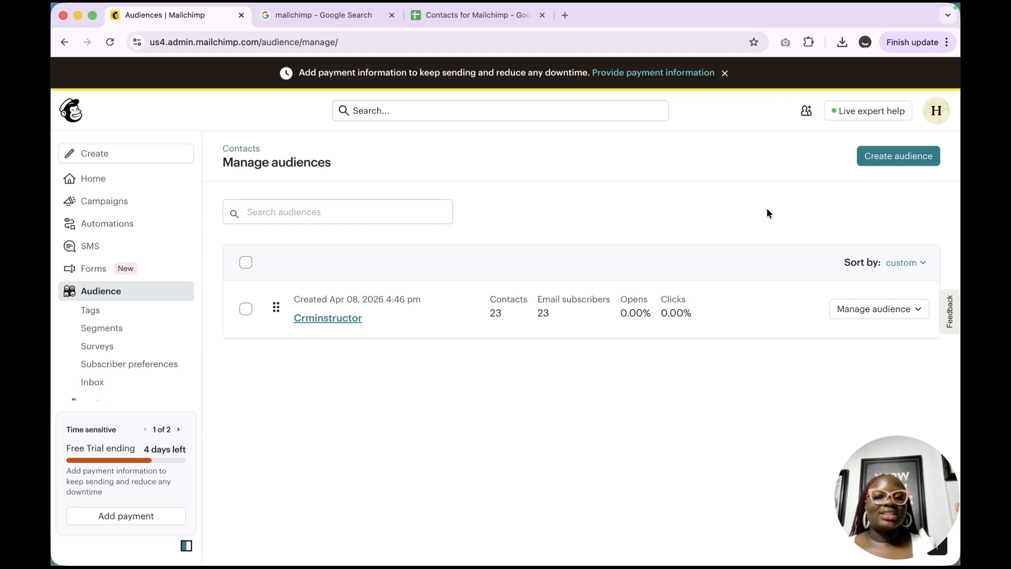
click(921, 156)
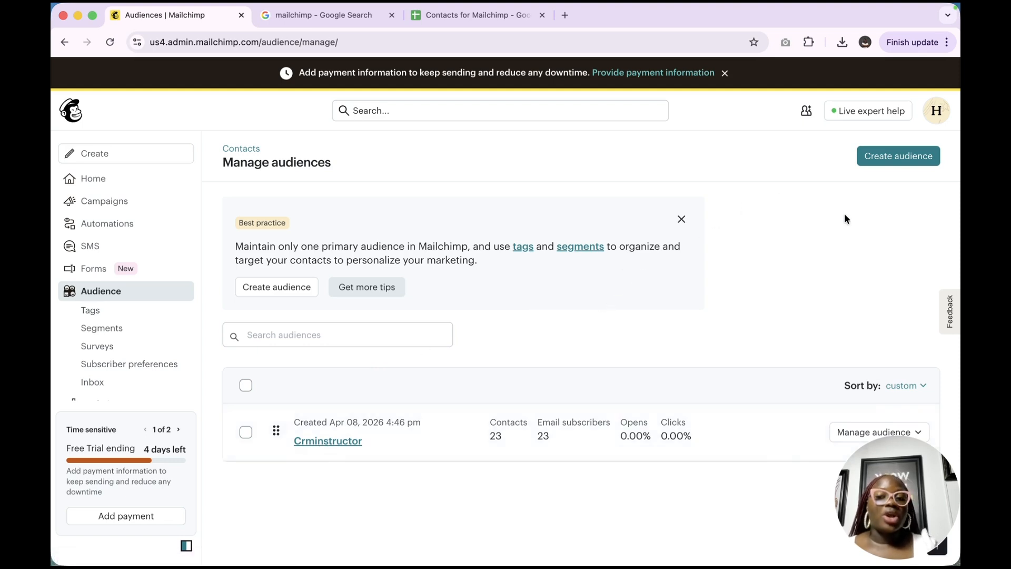
Start a new audience and enter 'Email Marketing Leads' as its audience name
click(901, 157)
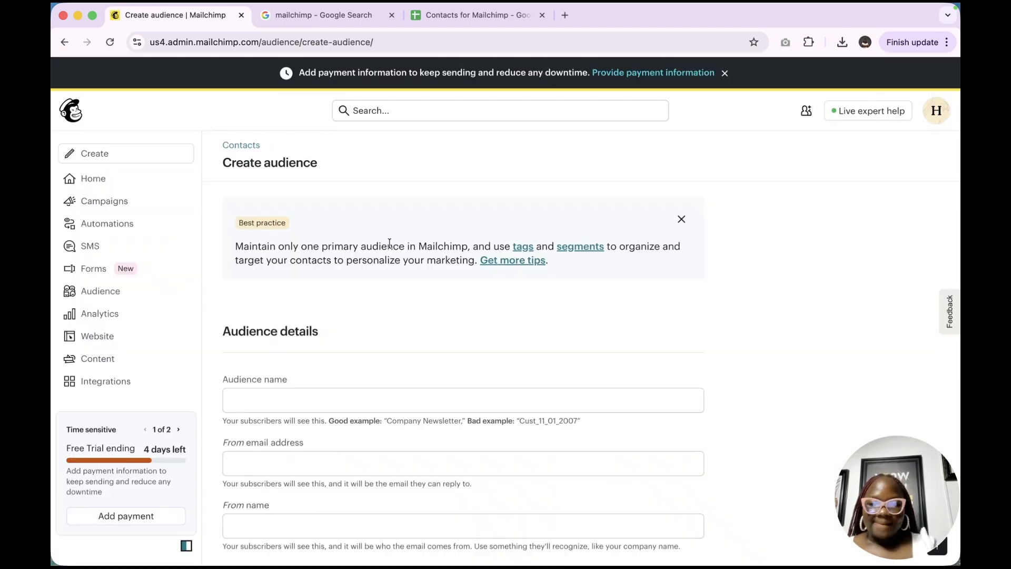
scroll(388, 242, down, 5)
click(361, 246)
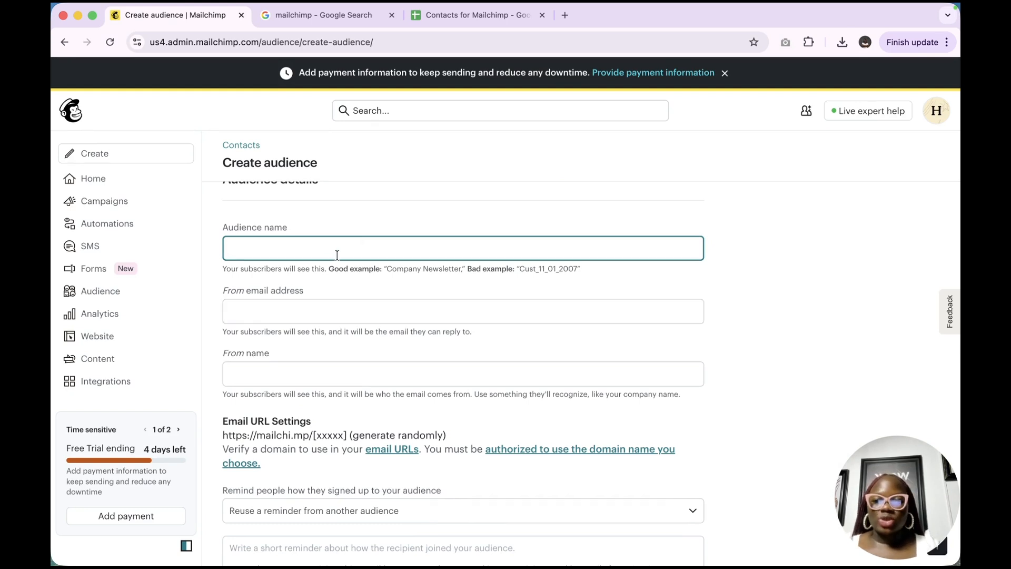
key(Caps_Lock)
text(Email Marketing G)
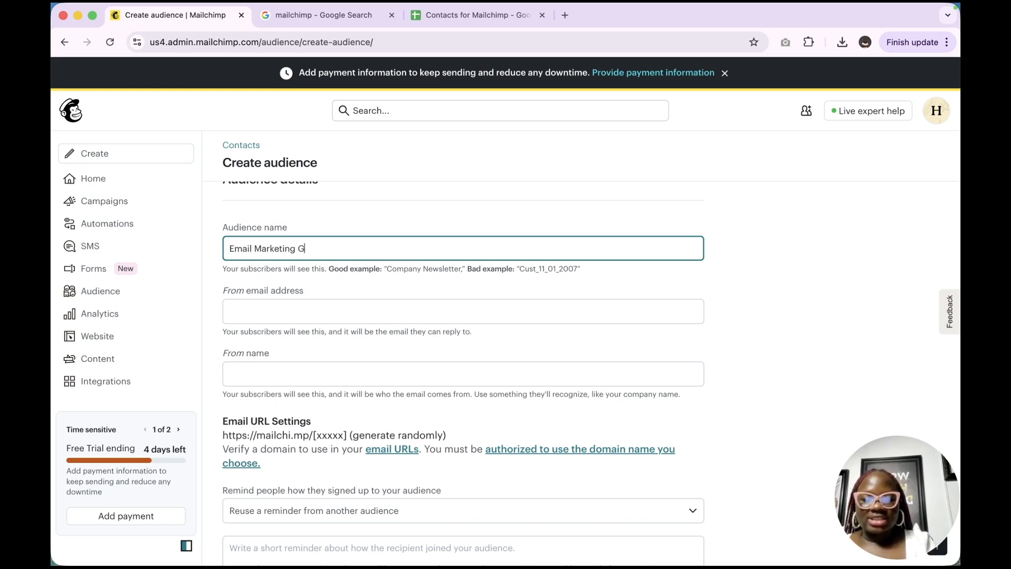
key(BackSpace)
text(Leads)
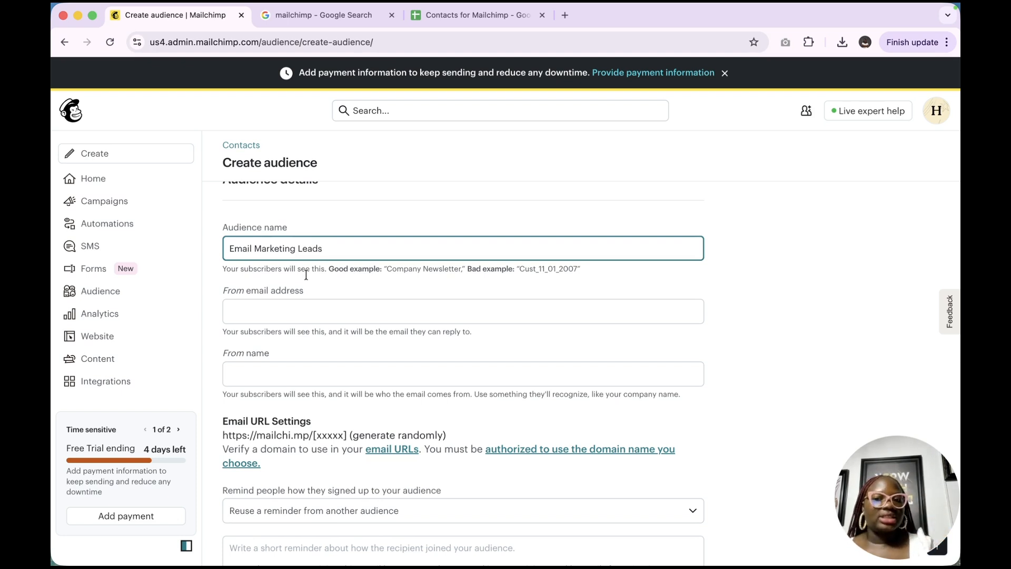
scroll(402, 309, down, 2)
Fill the From email address with the browser's suggested sender e-mail
click(368, 246)
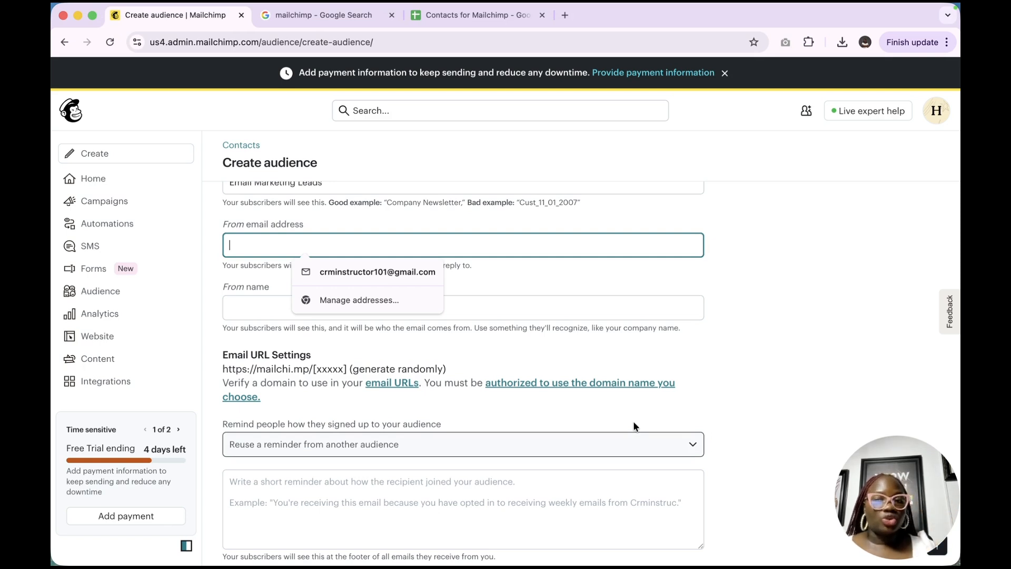
click(378, 268)
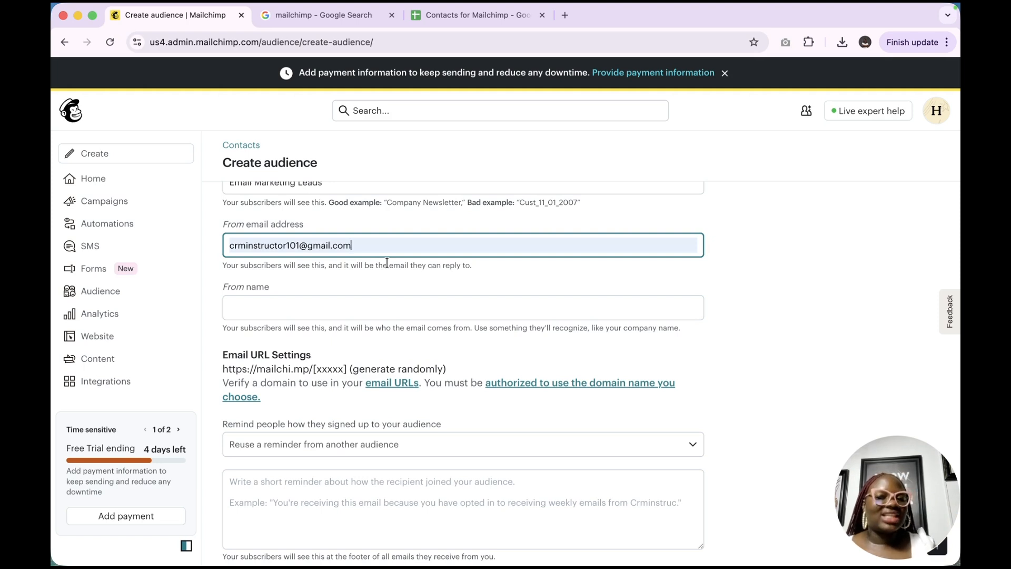
click(387, 240)
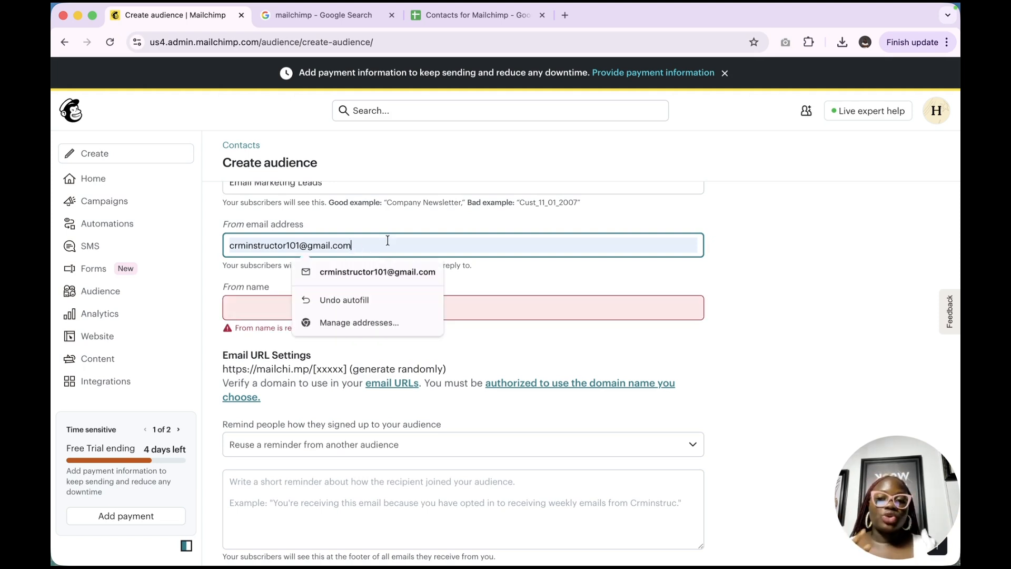
key(super+a)
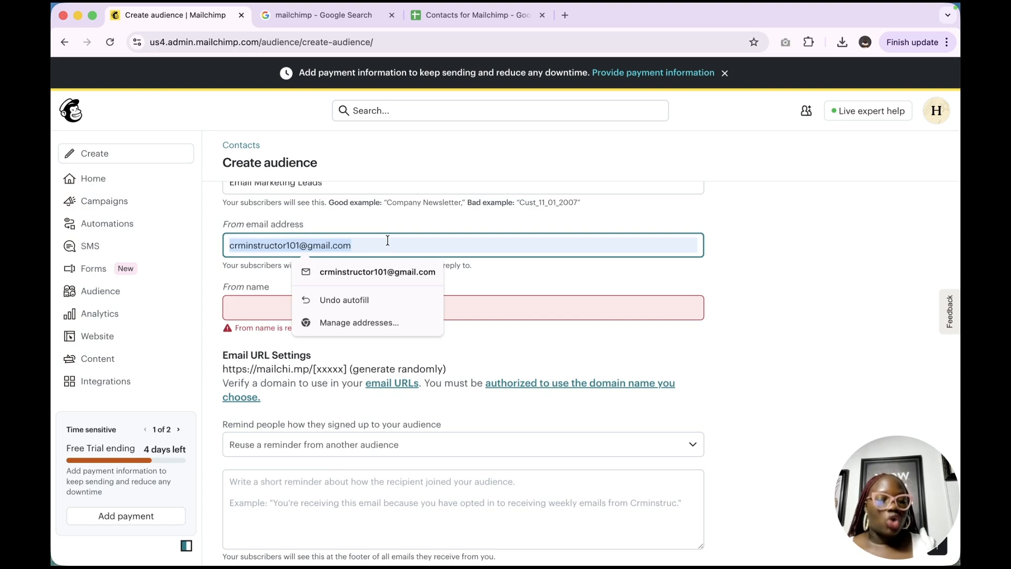
click(574, 205)
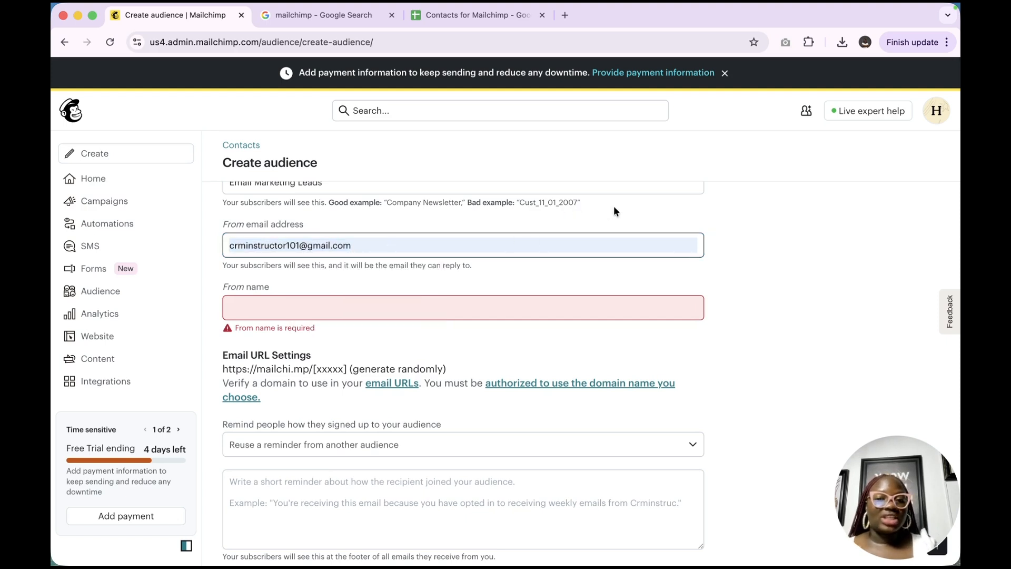
click(438, 306)
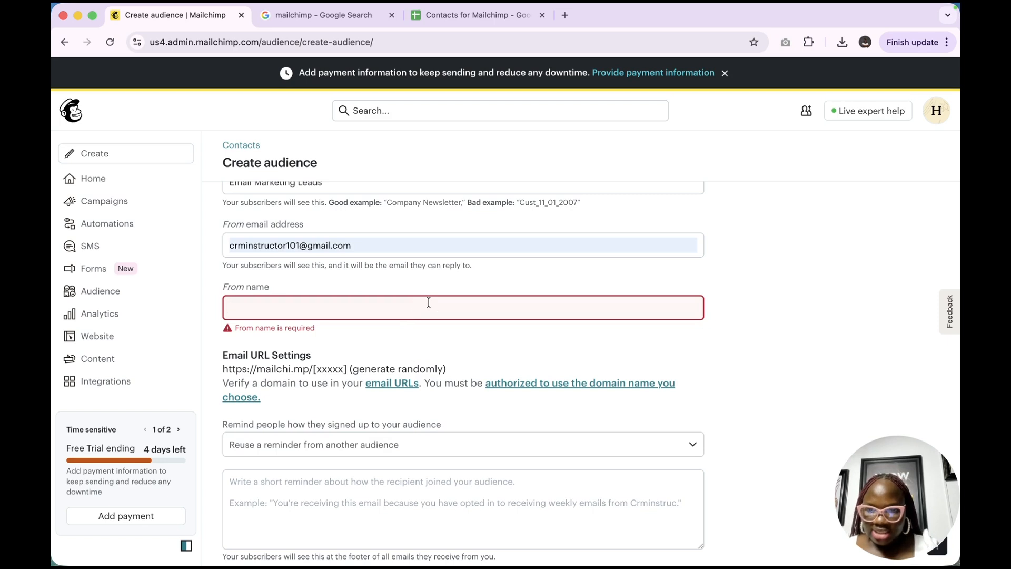
Enter the sender's full name in the From name field
scroll(429, 302, down, 2)
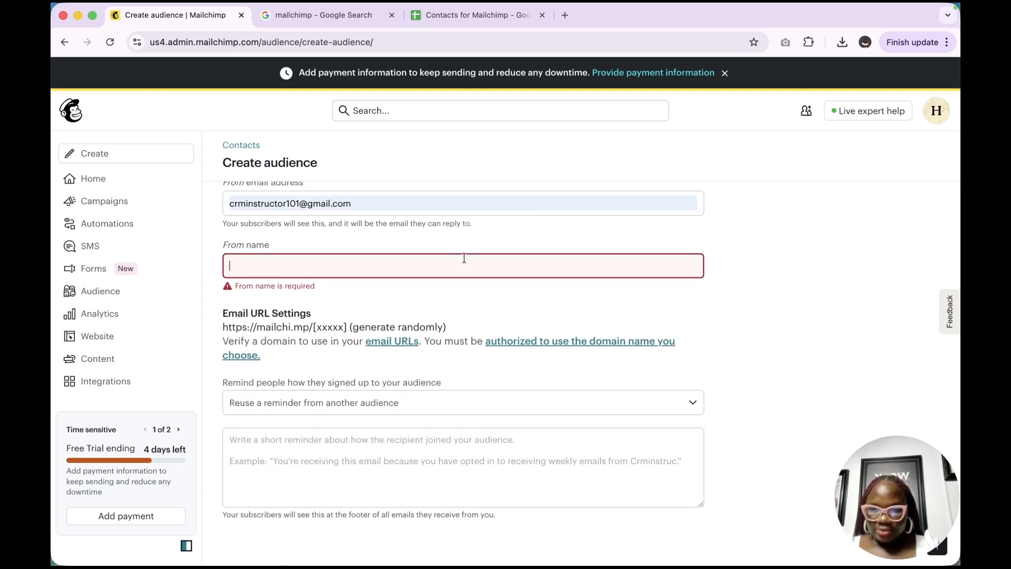
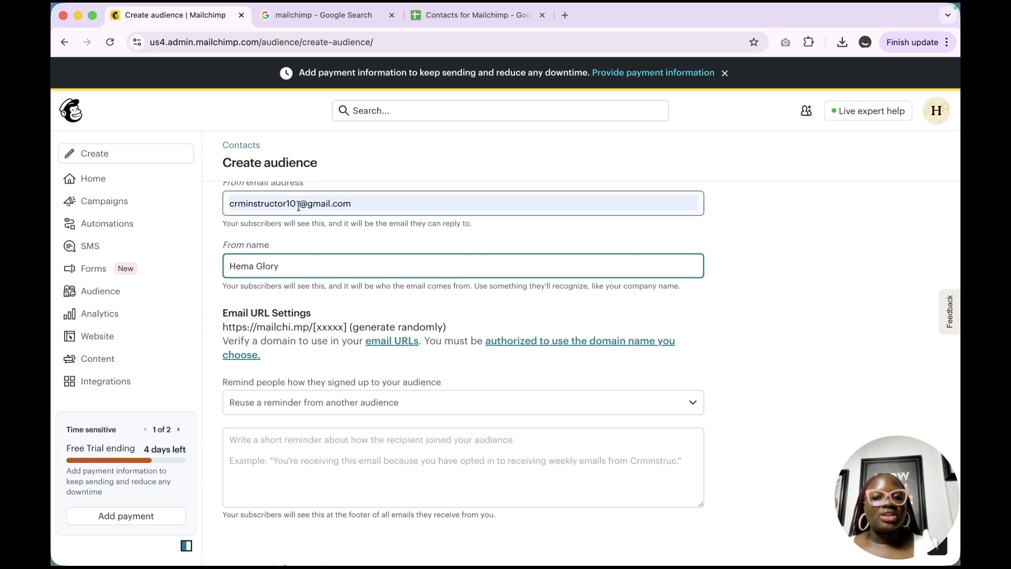
Reuse Crminstructor's reminder: 'You are receiving this email because you opted in via our website.'
scroll(299, 206, down, 1)
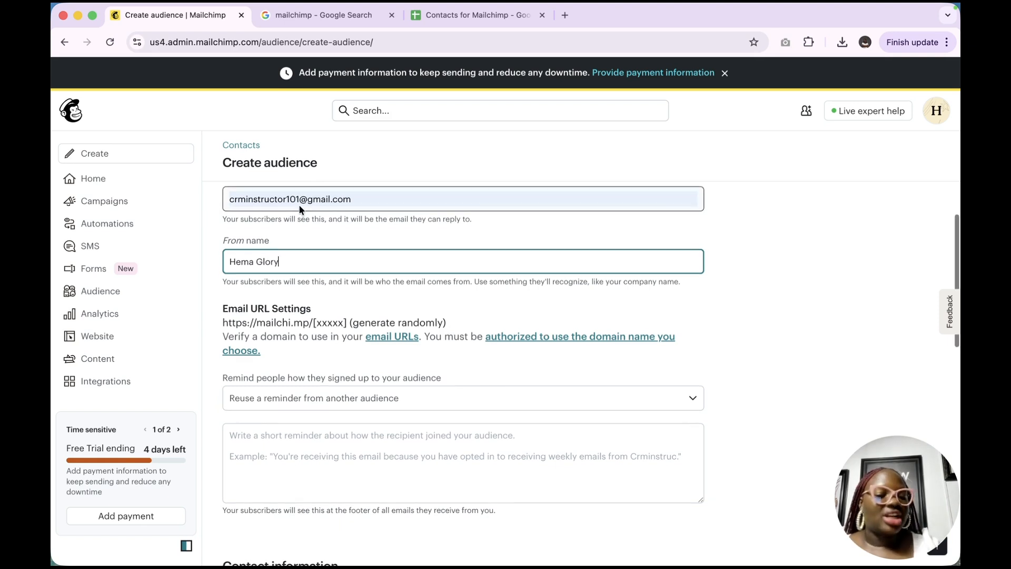
scroll(299, 206, up, 3)
scroll(298, 210, up, 4)
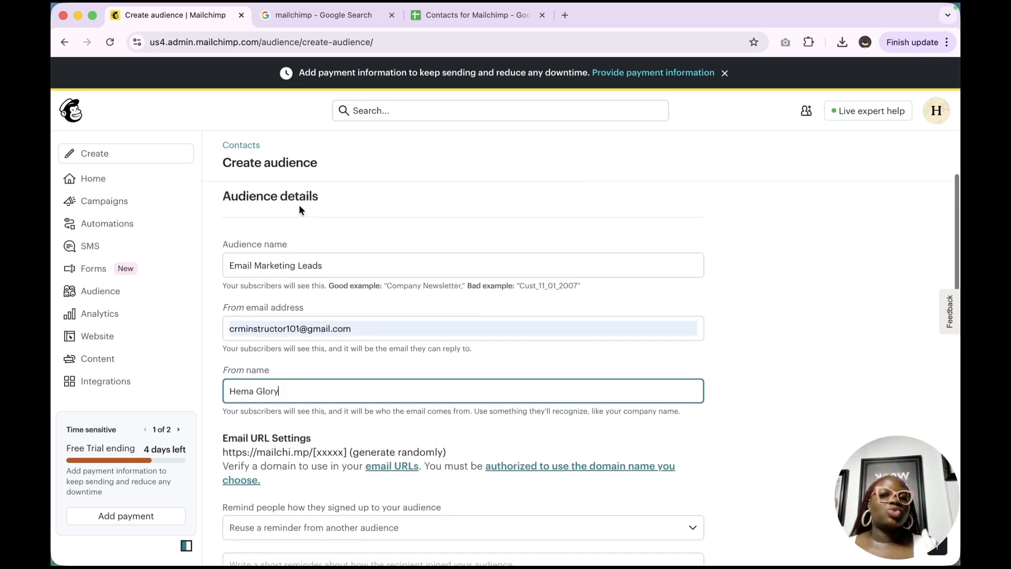
scroll(299, 205, down, 1)
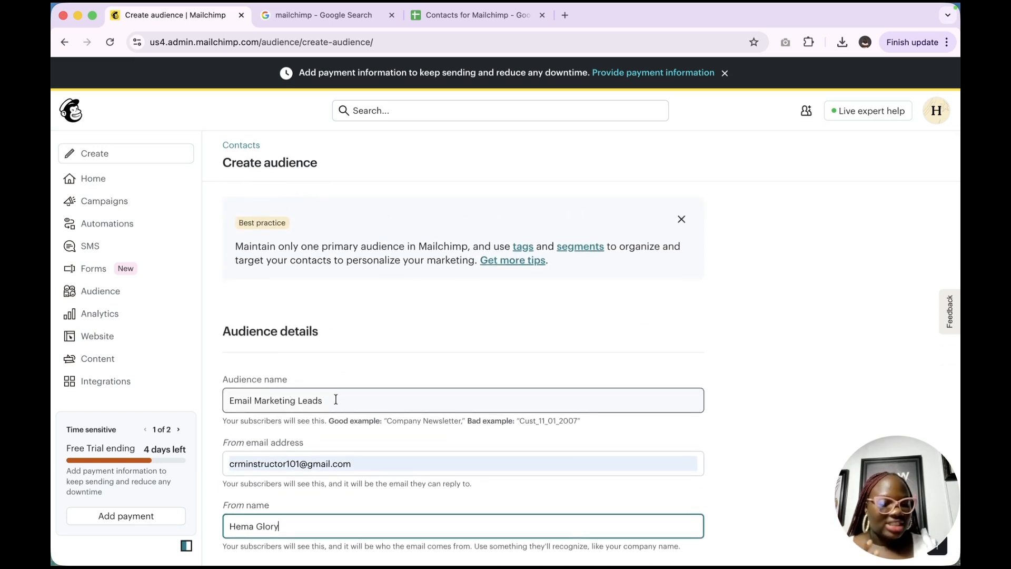
scroll(334, 416, down, 6)
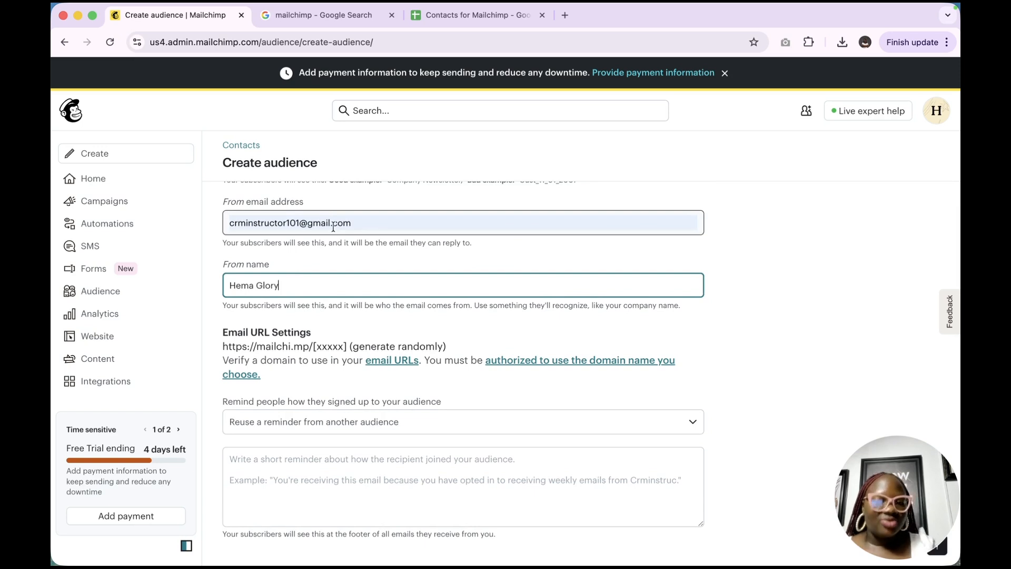
scroll(272, 291, down, 4)
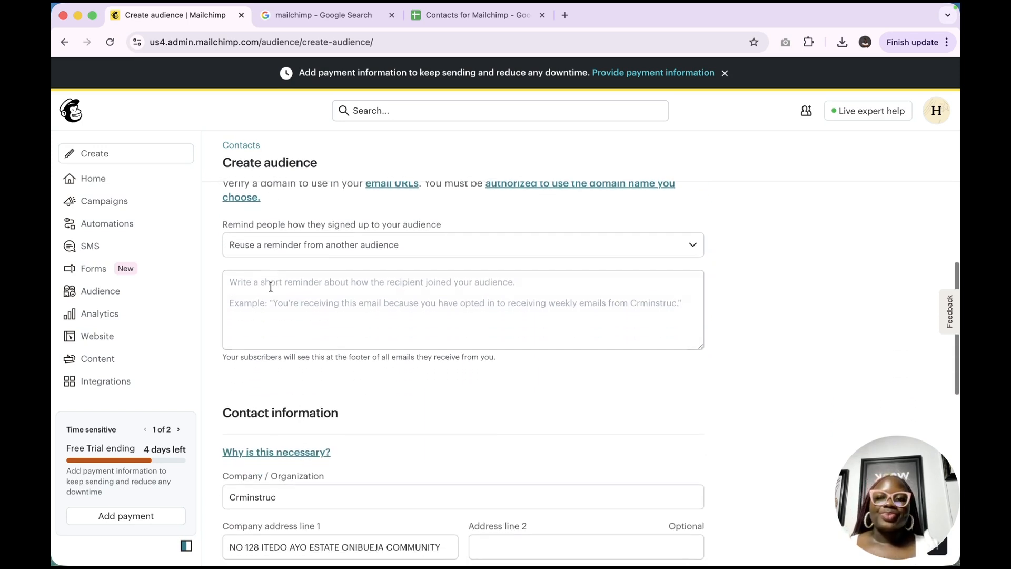
click(367, 253)
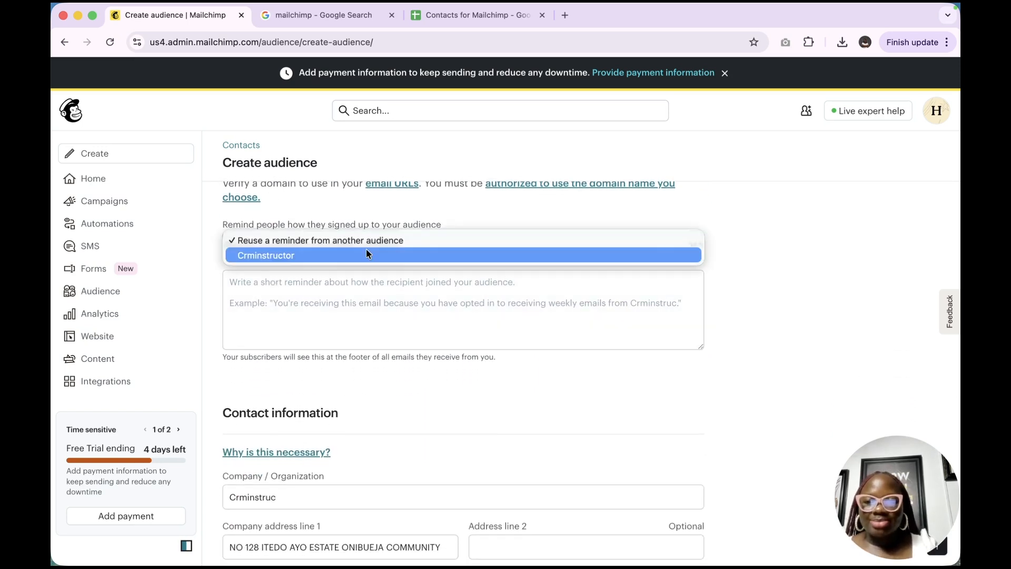
click(362, 257)
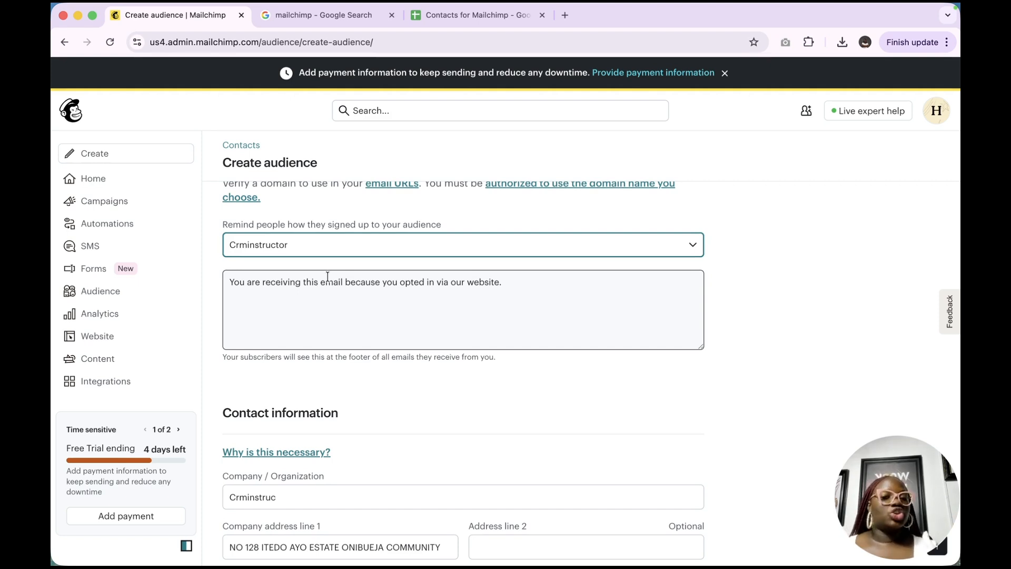
click(517, 287)
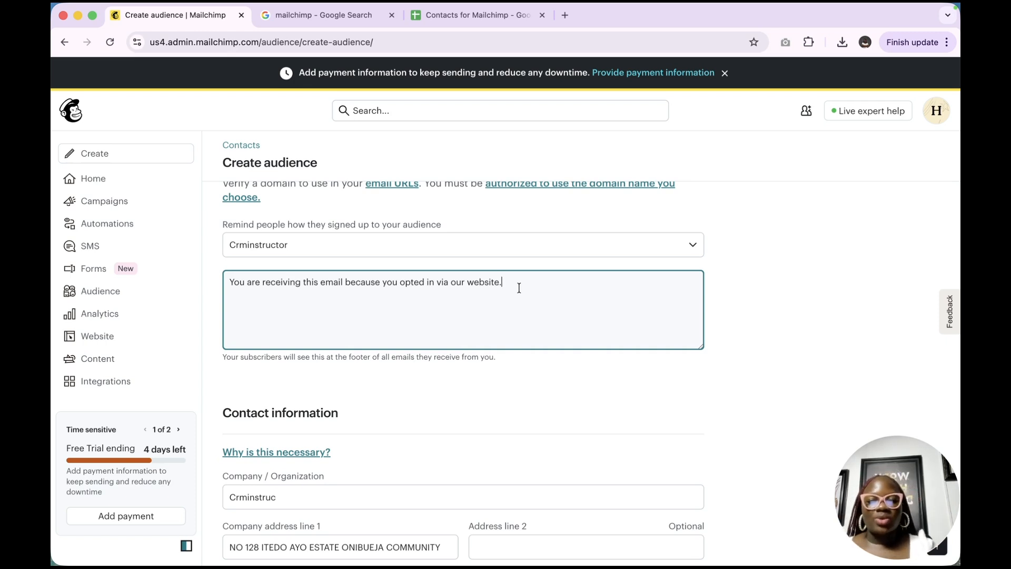
Complete the company name as Crminstructor and dismiss the address autofill popup
scroll(519, 288, down, 10)
scroll(520, 291, up, 1)
click(399, 250)
text(t)
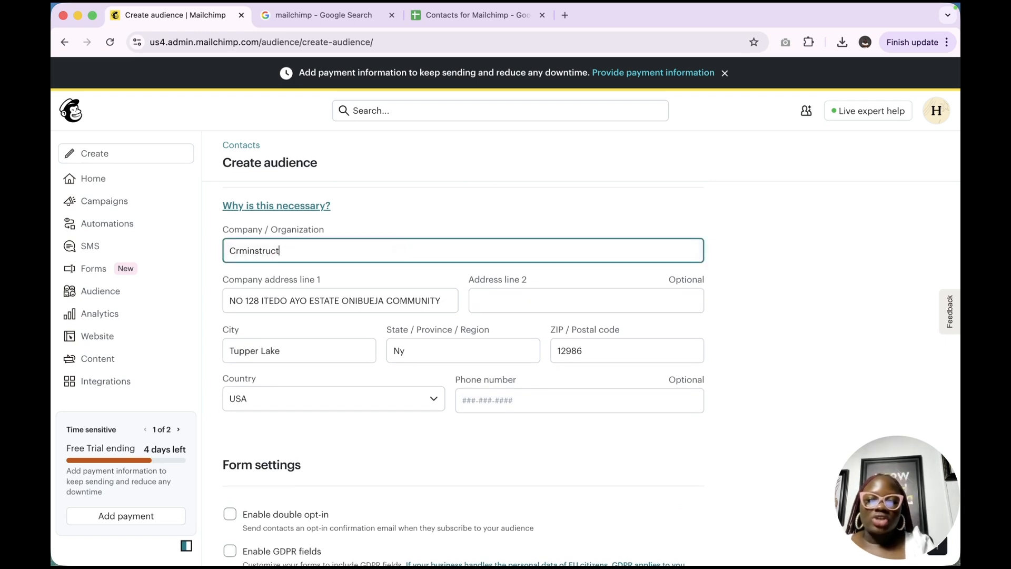
text(or)
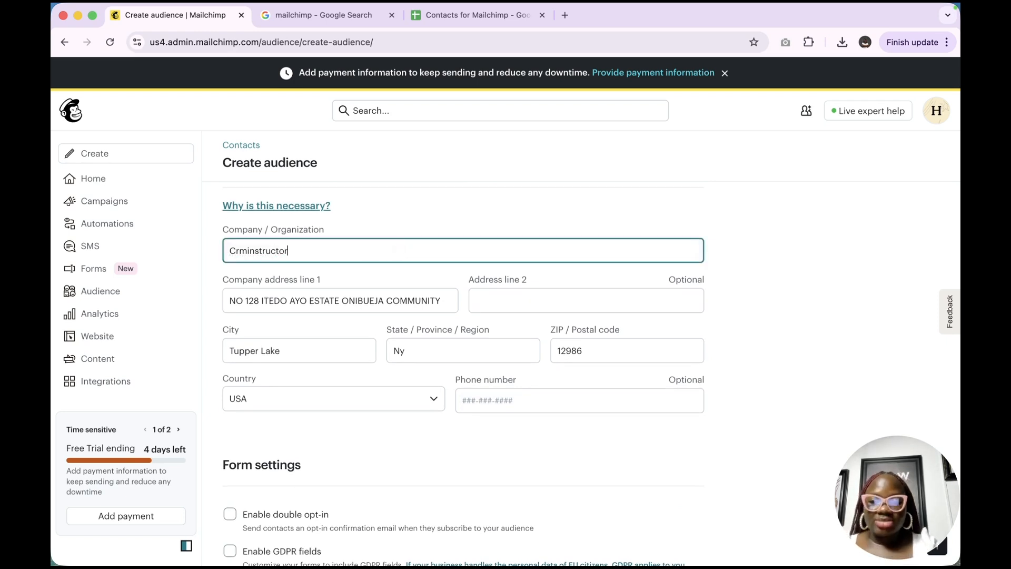
click(531, 304)
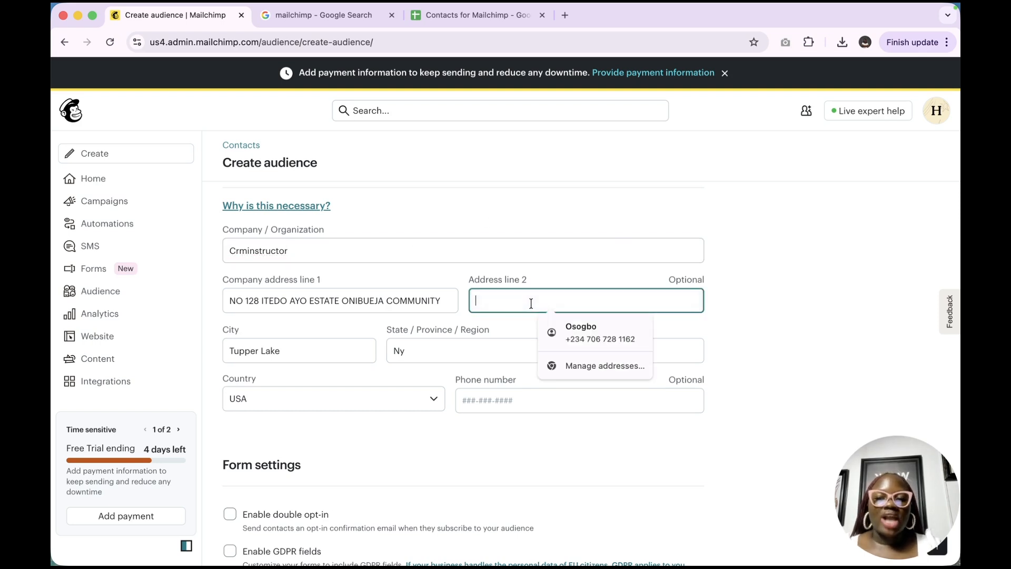
click(532, 388)
scroll(532, 391, down, 4)
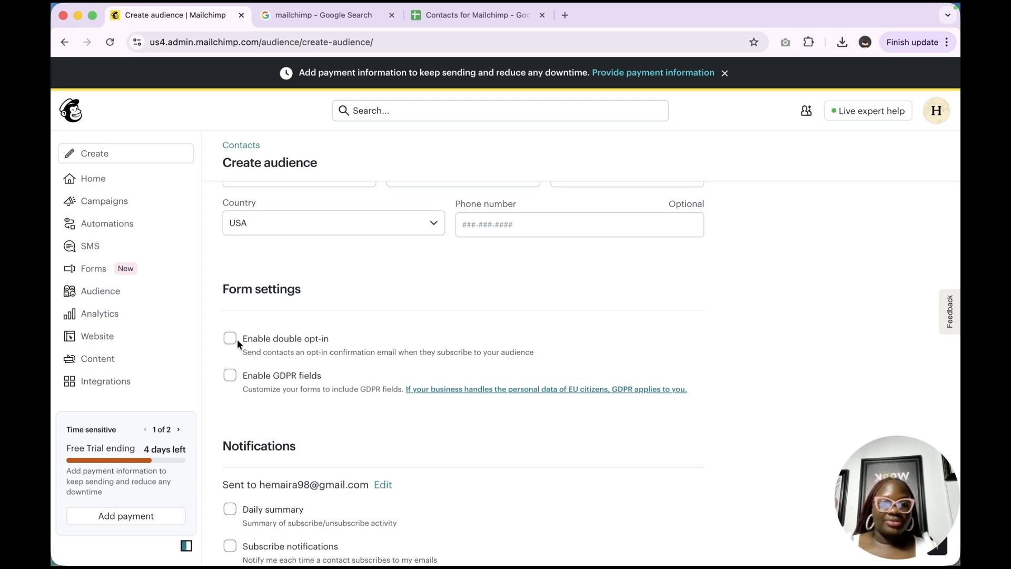
Submit the form to create Email Marketing Leads, landing on its empty Contacts page
scroll(276, 381, down, 5)
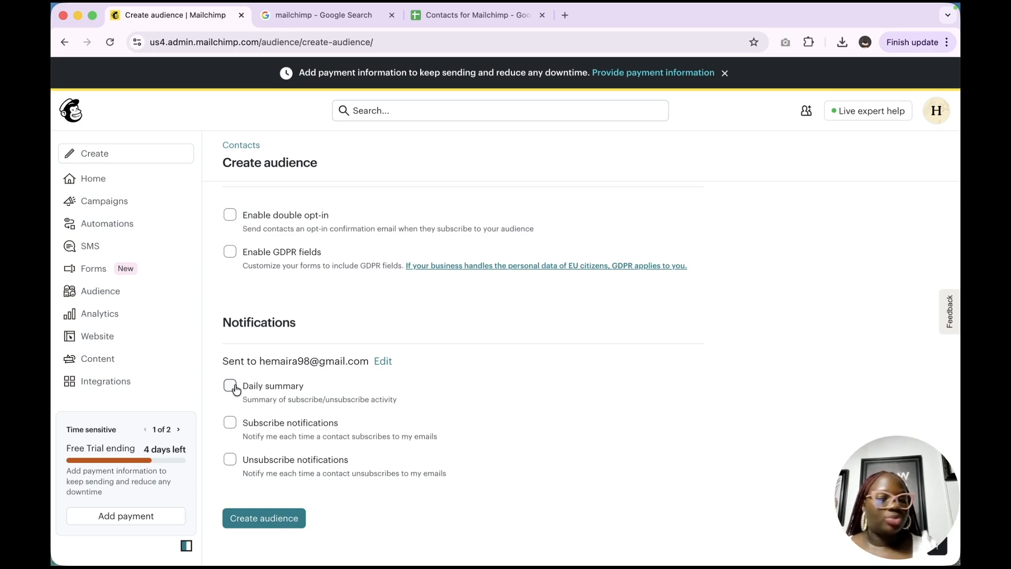
click(279, 521)
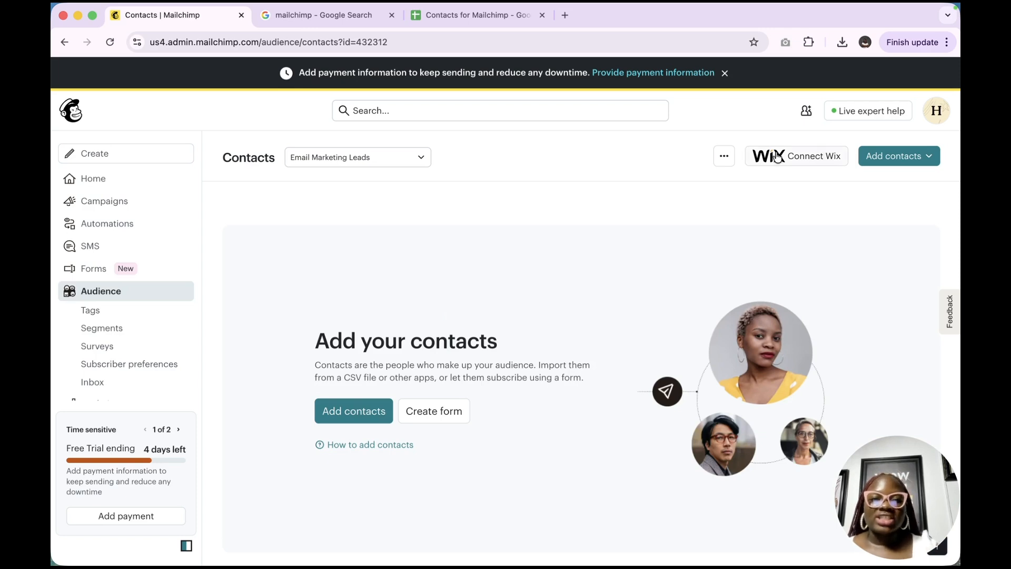
Go through audience settings to Manage audiences: Email Marketing Leads 0 contacts, Crminstructor 23
click(724, 156)
click(741, 185)
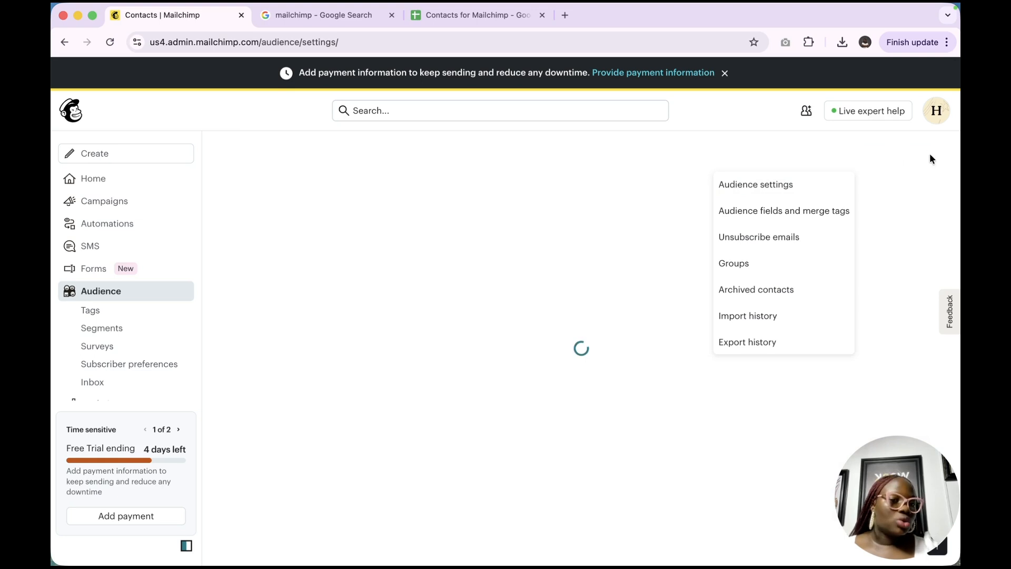
click(894, 157)
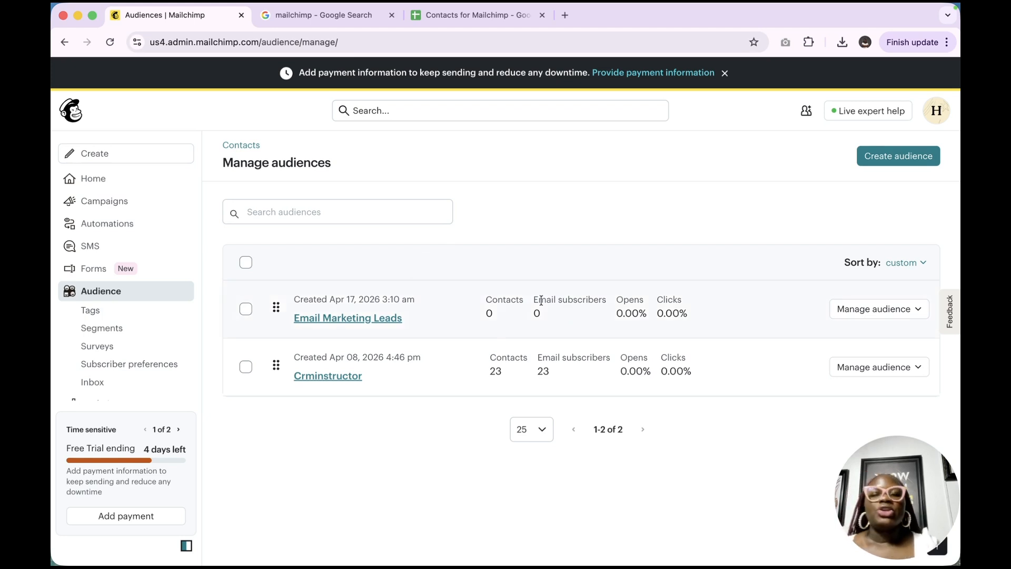
Review Email Marketing Leads' management options, then return to its empty Contacts page
click(921, 311)
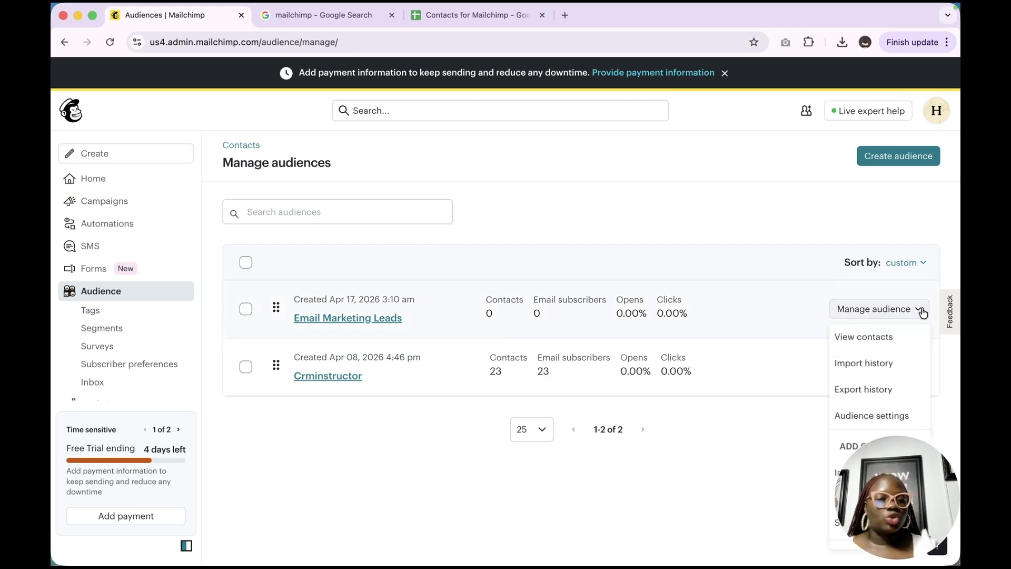
scroll(896, 358, down, 3)
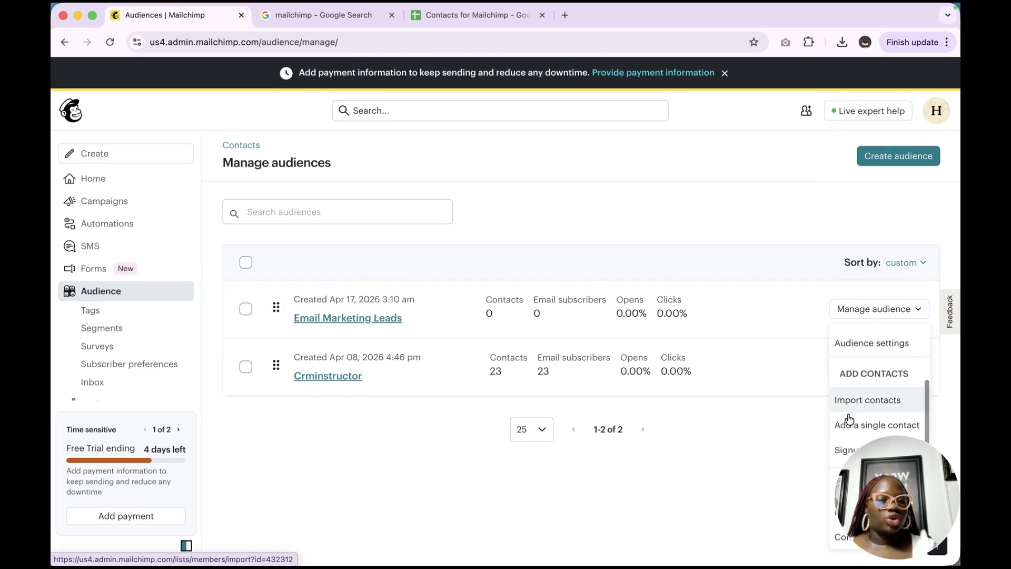
drag(870, 469, 700, 473)
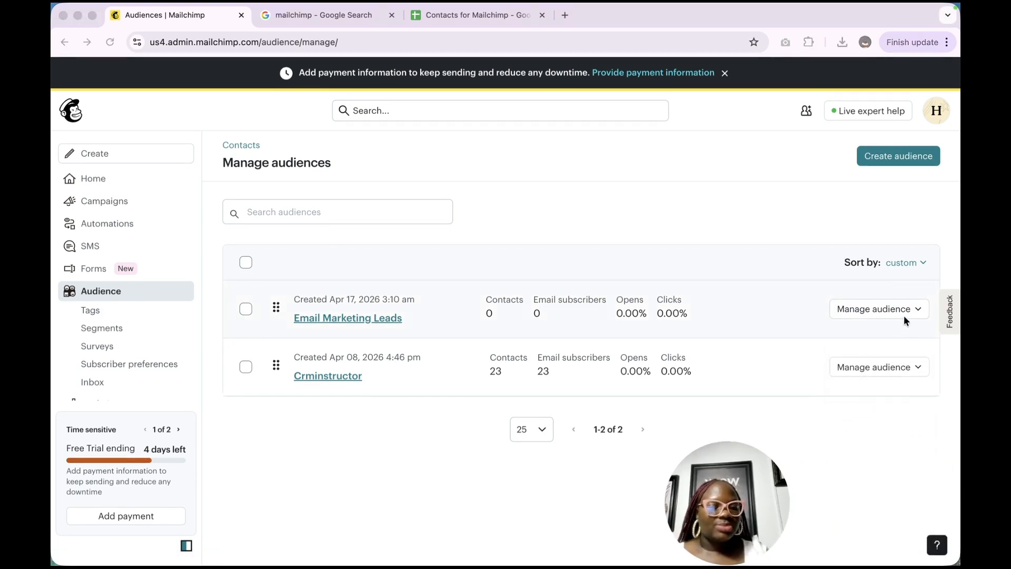
click(890, 309)
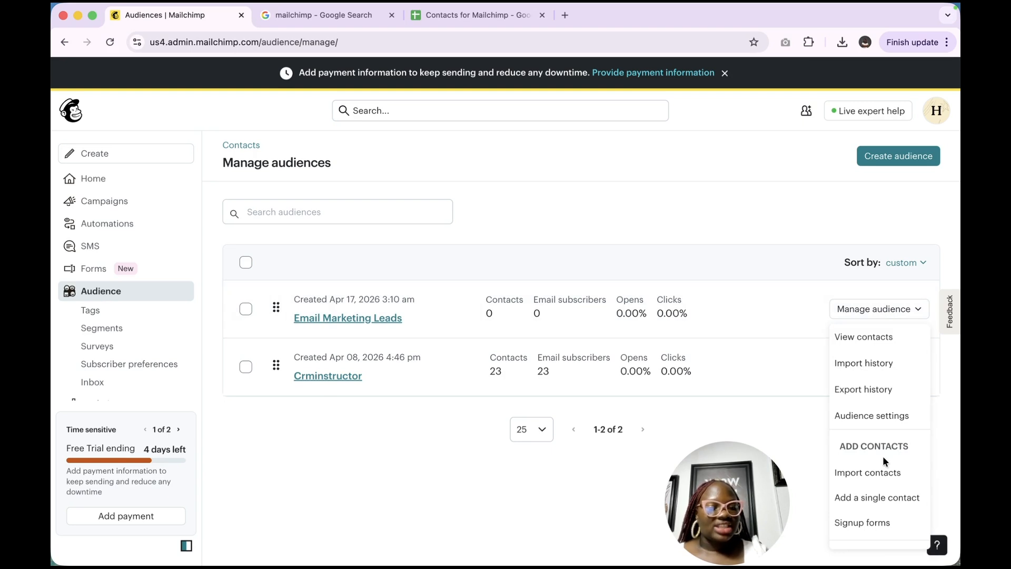
scroll(880, 456, down, 2)
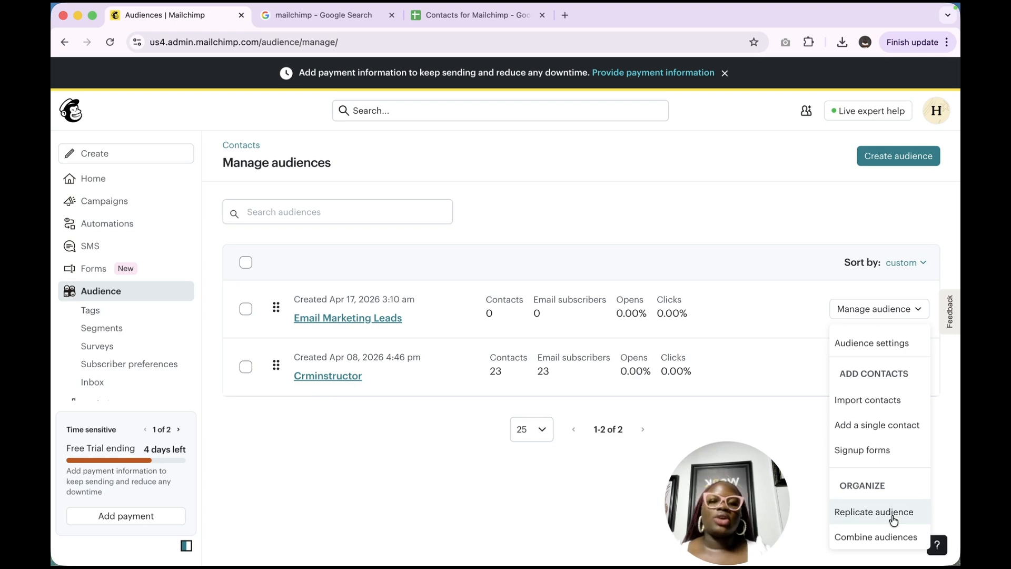
click(690, 380)
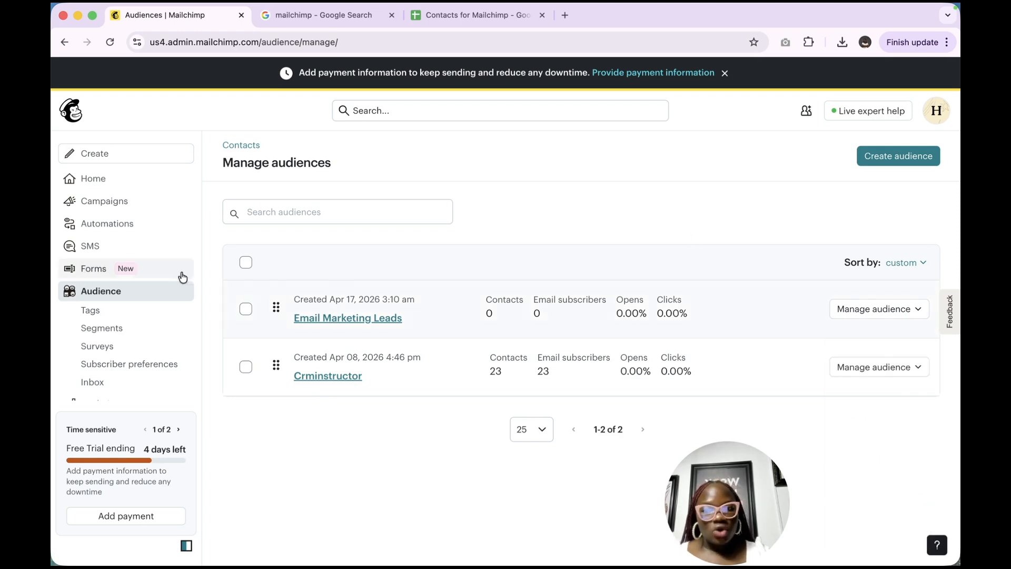
click(98, 297)
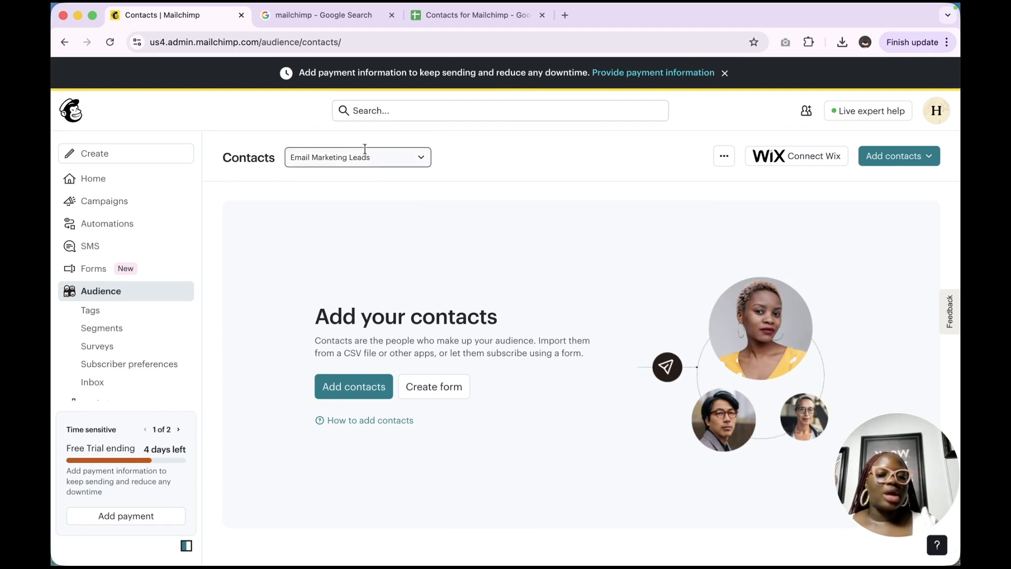
View Crminstructor, switch back to Email Marketing Leads, and show its add-contacts options
click(331, 162)
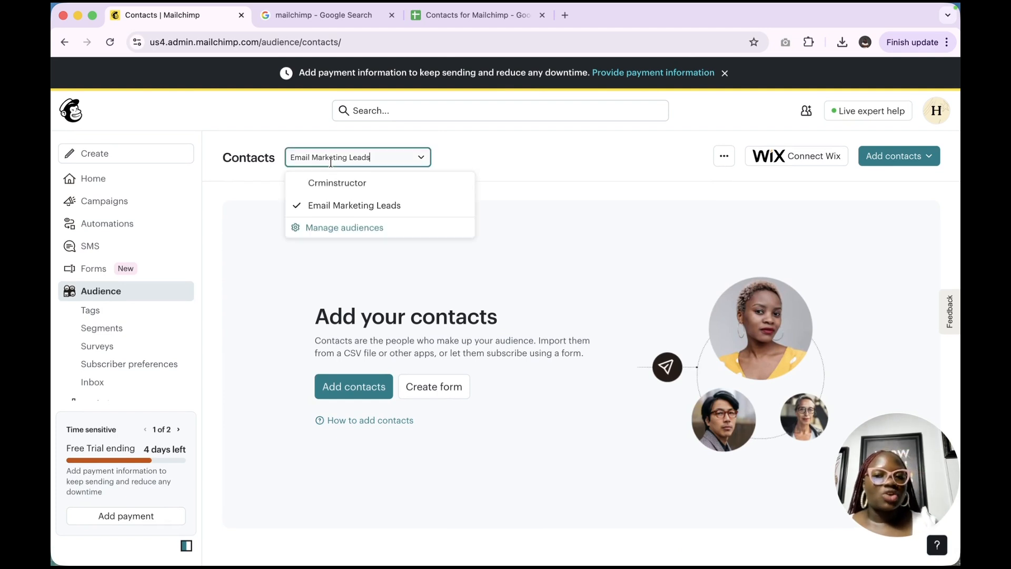
click(334, 188)
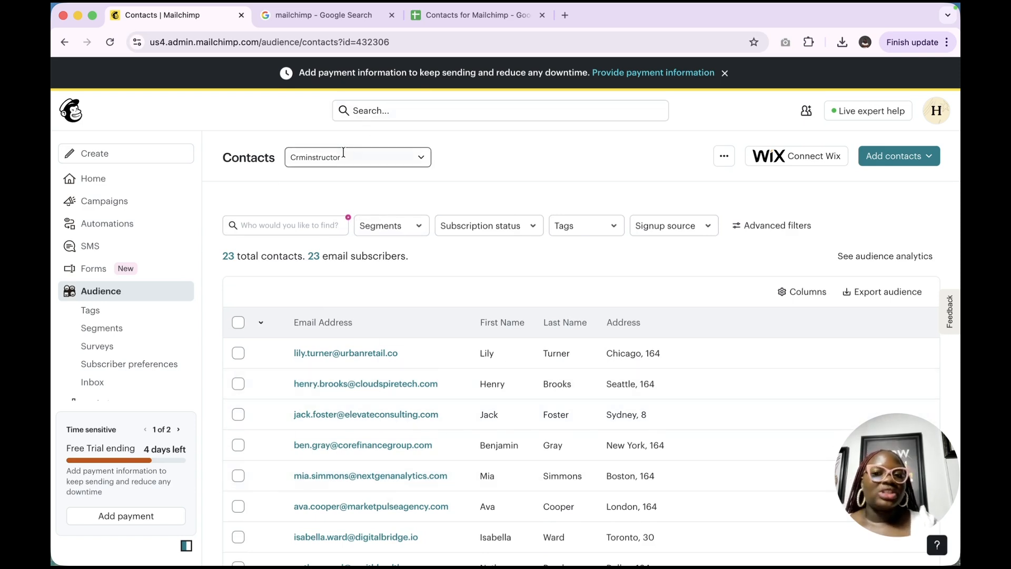
click(344, 156)
click(334, 203)
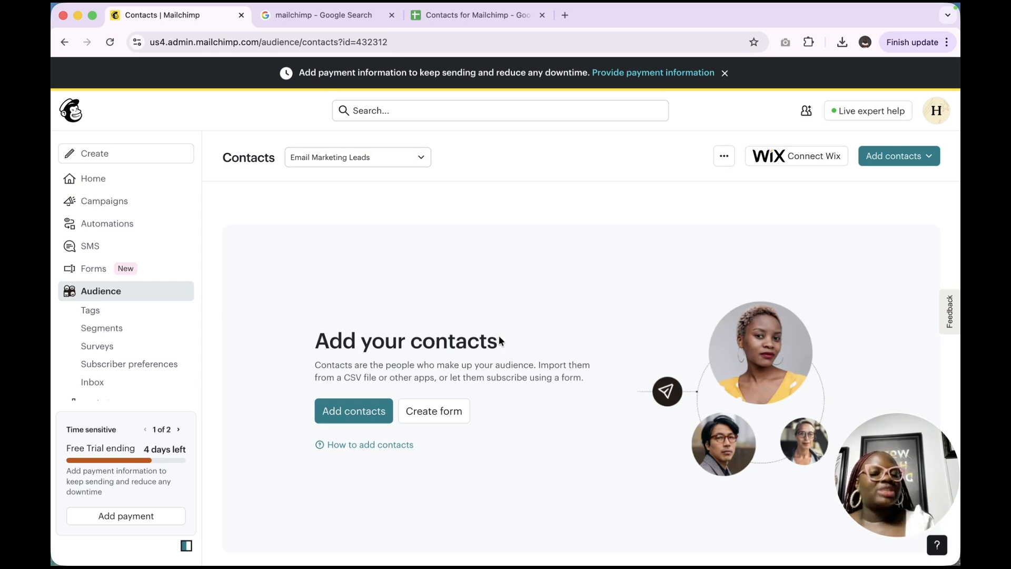
click(906, 158)
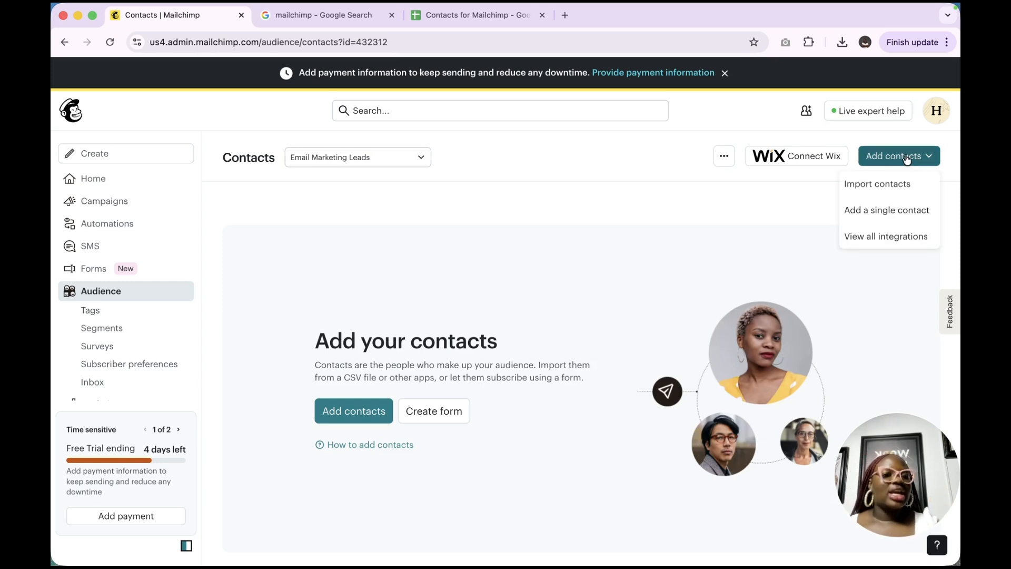